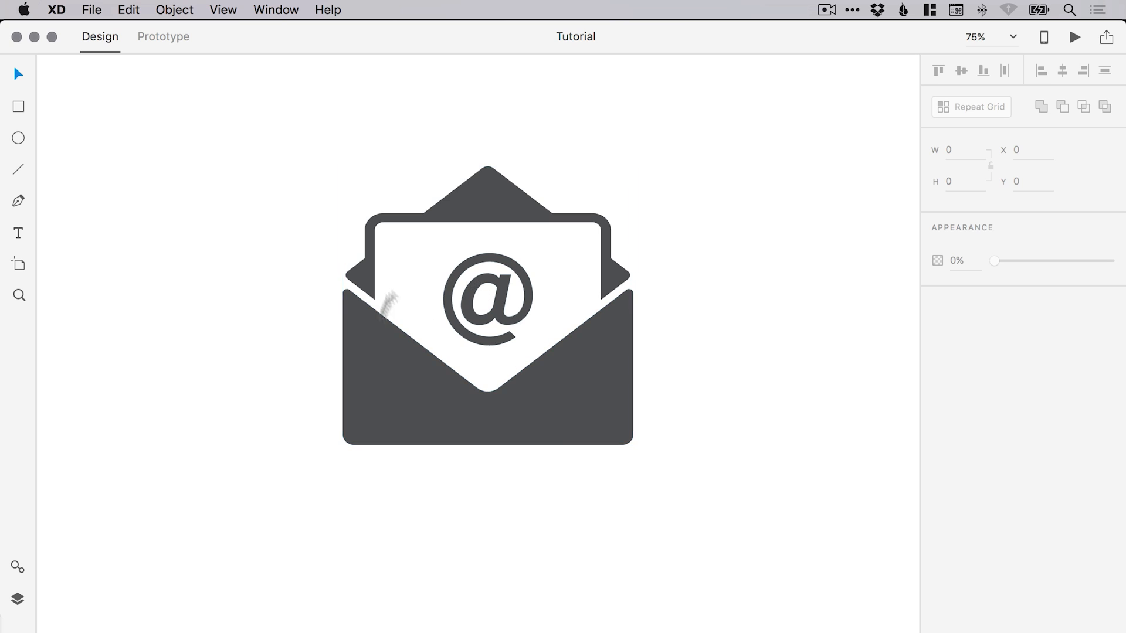
# Draw a wide flat ellipse under the envelope with the Ellipse tool and turn off its border.
pyautogui.click(18, 138)
pyautogui.scroll(-3, 461, 437)
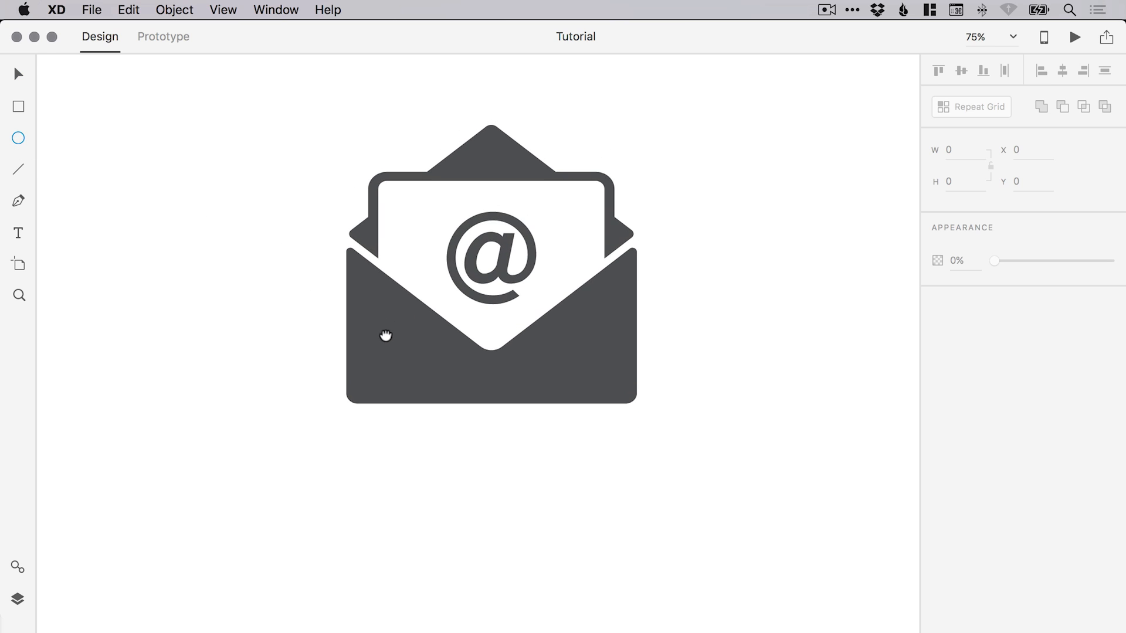
pyautogui.moveTo(347, 438); pyautogui.dragTo(639, 455)
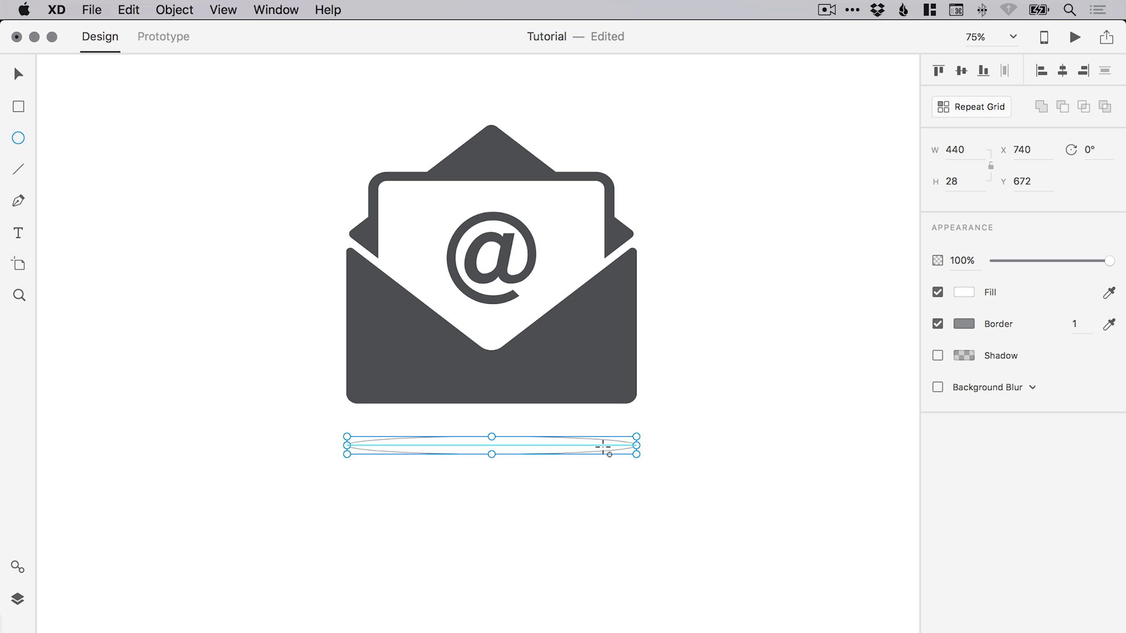
pyautogui.press('super+1')
pyautogui.press('super+plus')
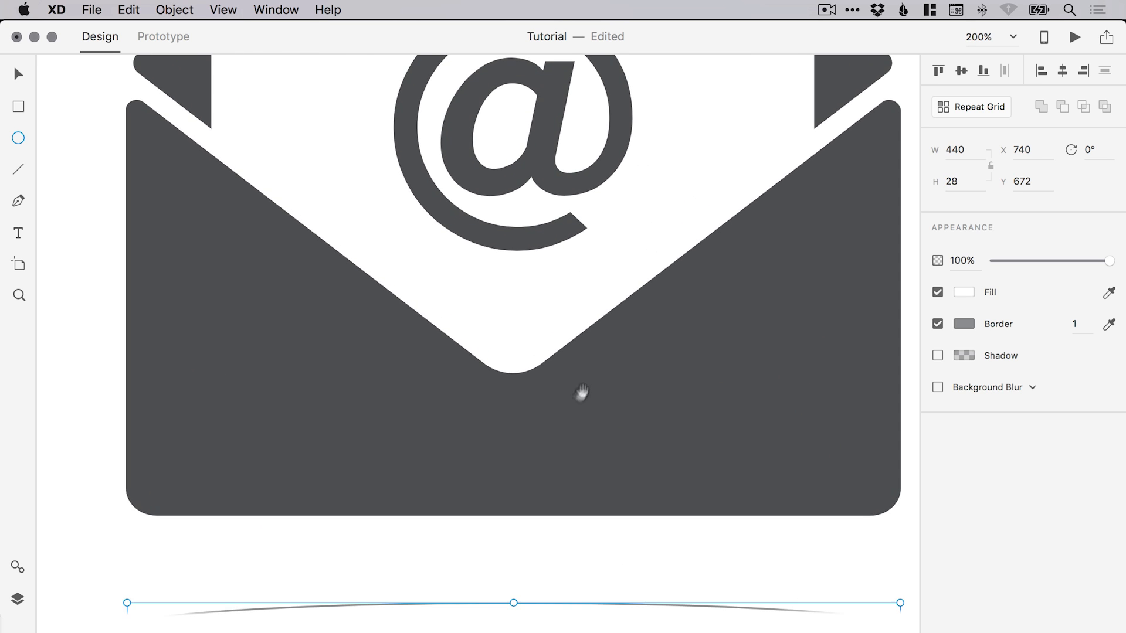
pyautogui.moveTo(604, 450); pyautogui.dragTo(510, 137)
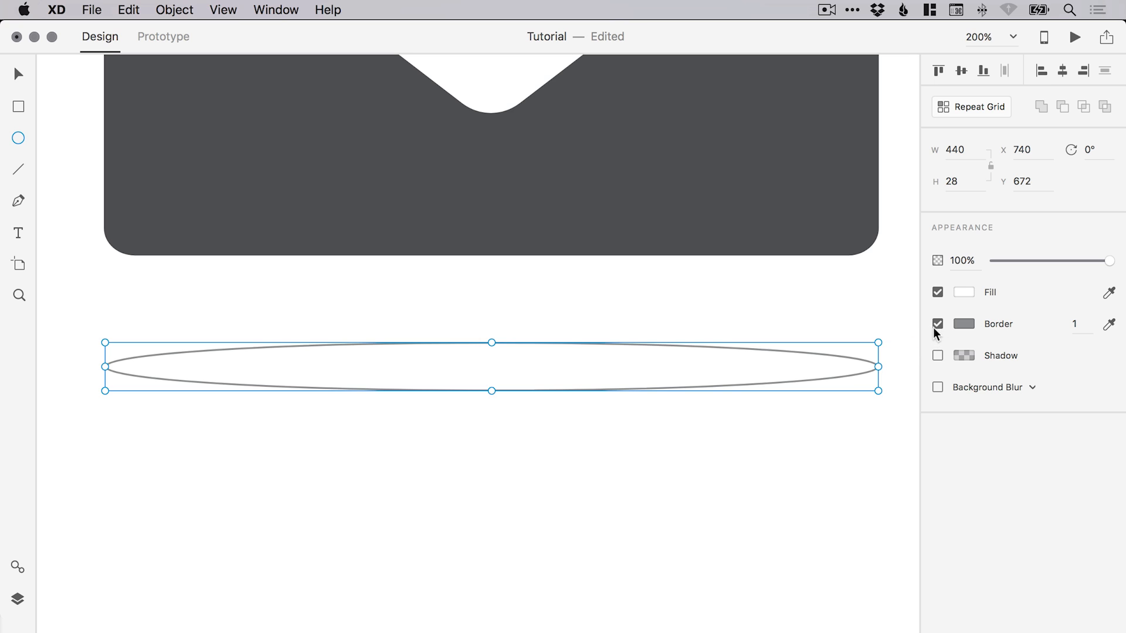
pyautogui.click(936, 324)
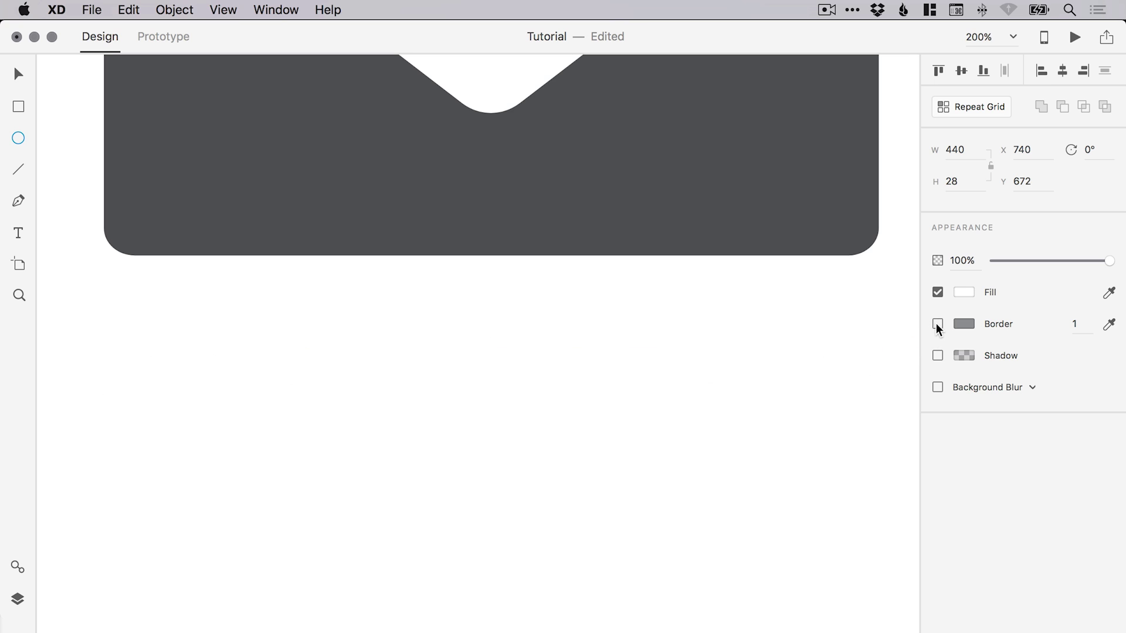
# Change the ellipse's fill type from Solid Color to Gradient.
pyautogui.click(965, 291)
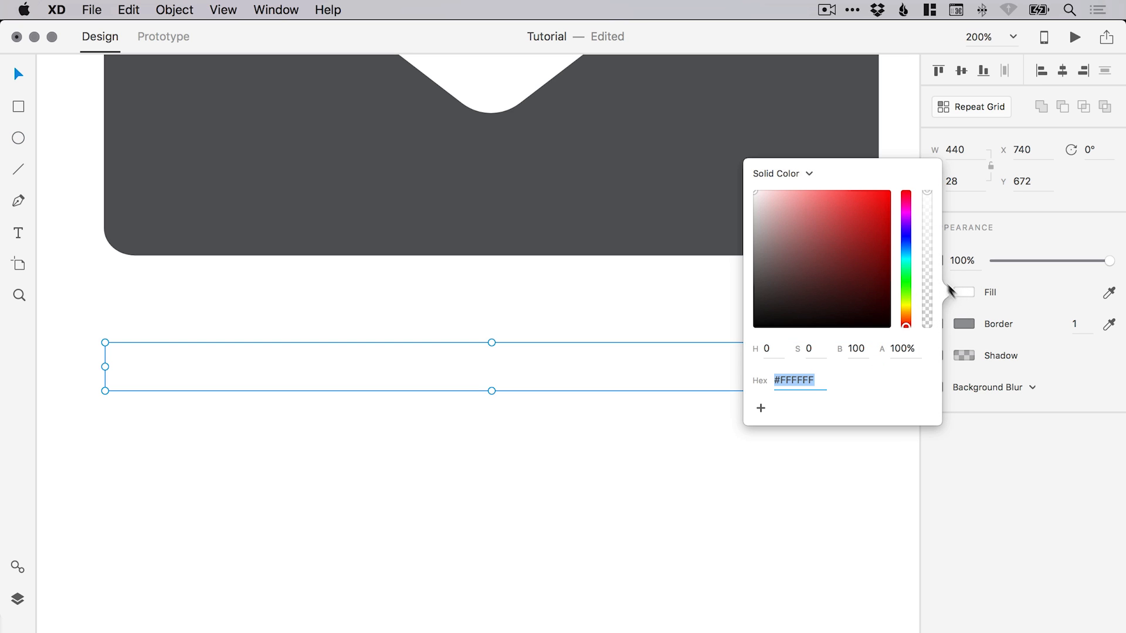
pyautogui.click(809, 173)
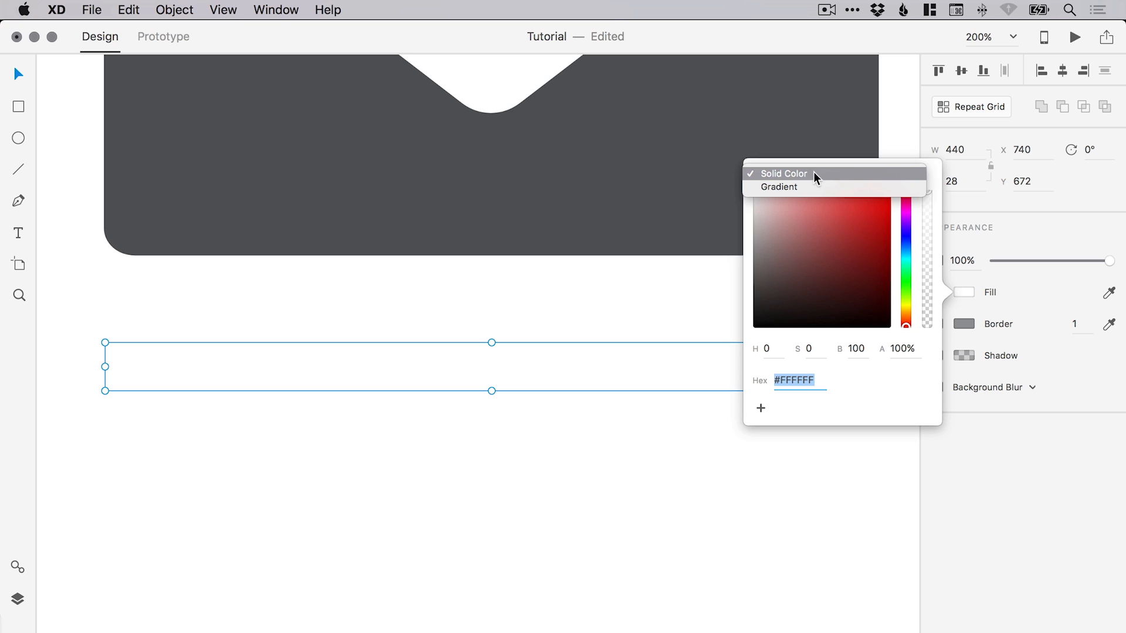
pyautogui.click(832, 188)
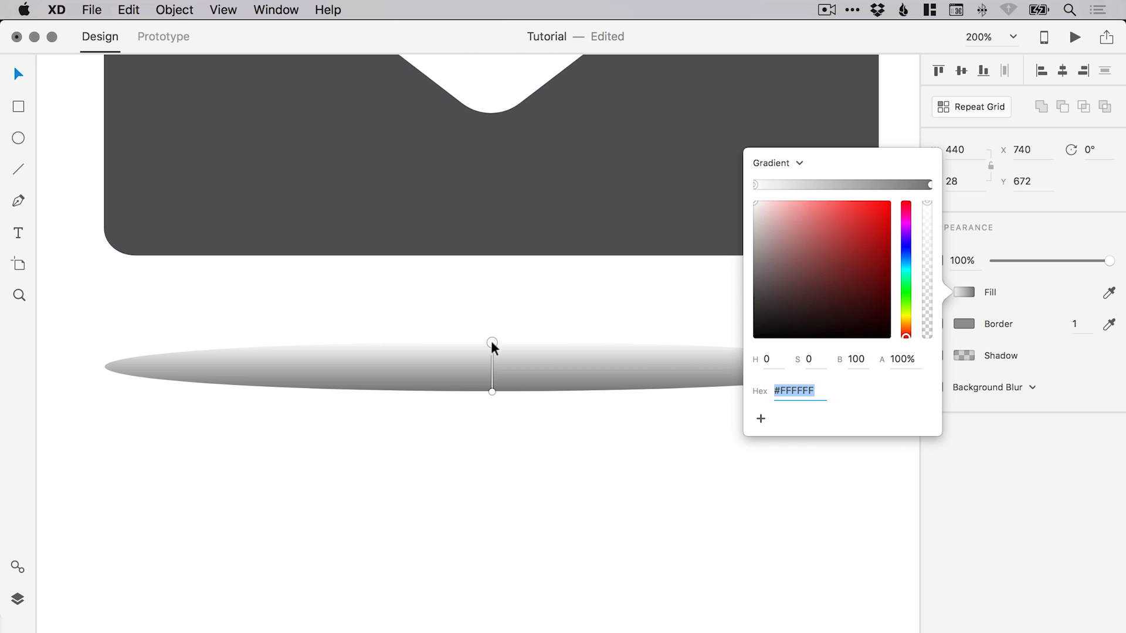
# Reorient the gradient so it runs horizontally from the ellipse's left tip to its right tip.
pyautogui.moveTo(491, 343)
pyautogui.mouseDown()
pyautogui.moveTo(448, 329)
pyautogui.moveTo(107, 371)
pyautogui.mouseUp()
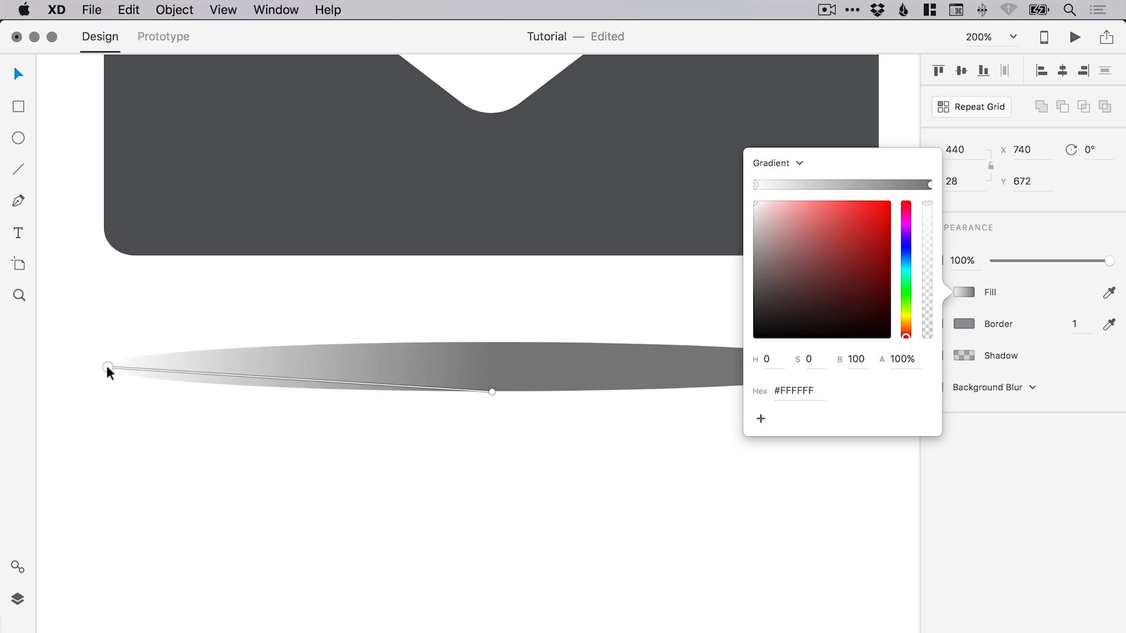
pyautogui.press('super+1')
pyautogui.click(517, 354)
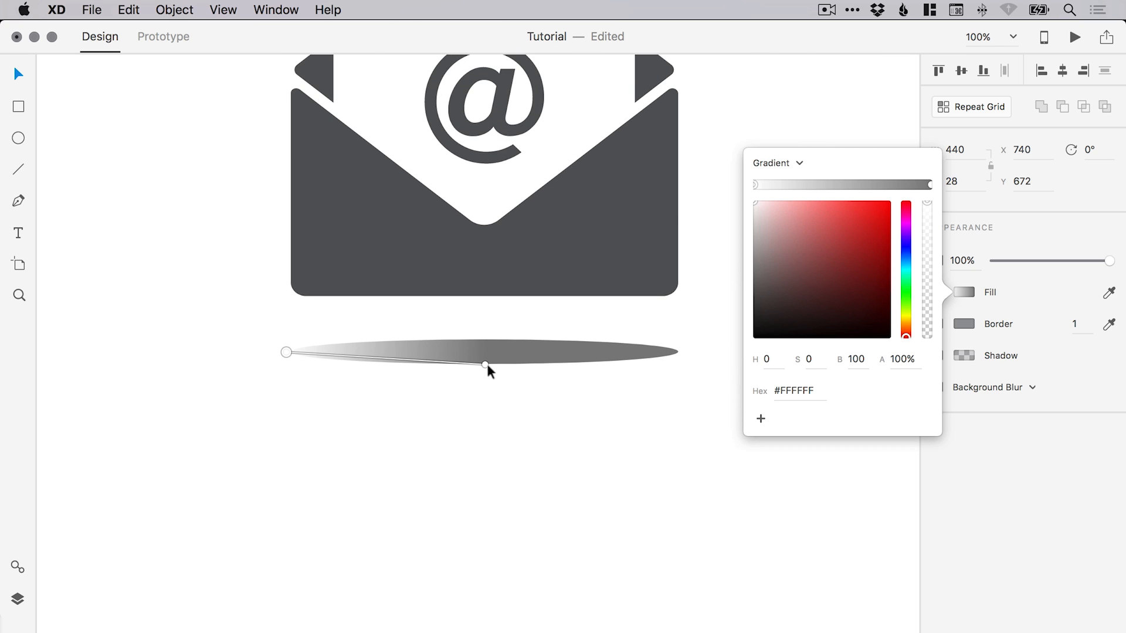
pyautogui.moveTo(486, 363); pyautogui.dragTo(643, 353)
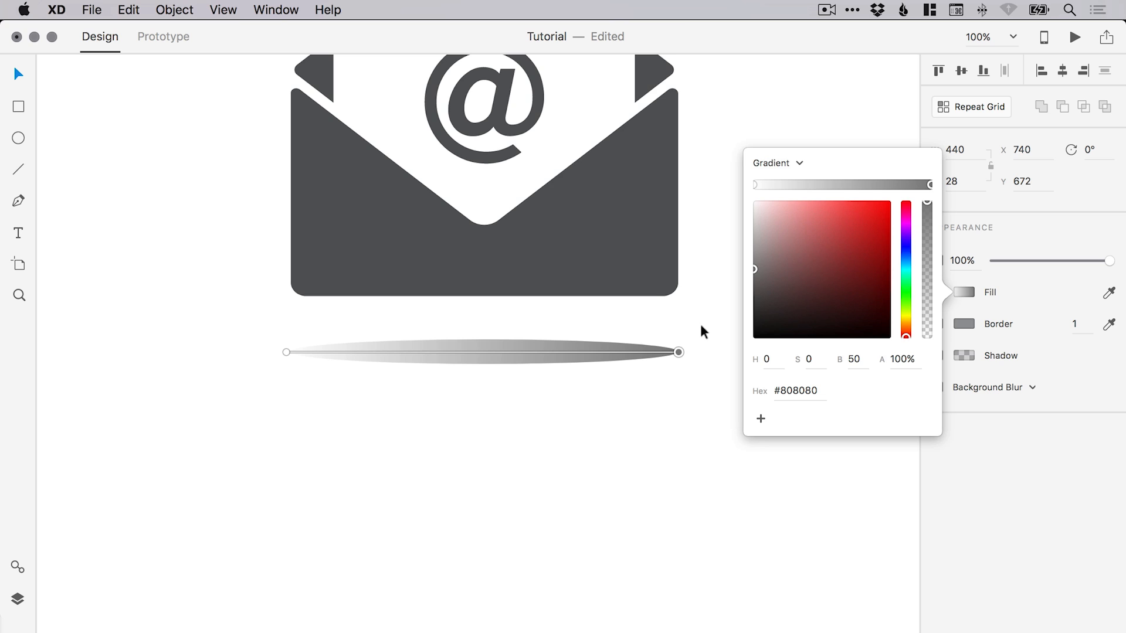
# Add a middle gradient stop and set it to black #000000.
pyautogui.click(842, 184)
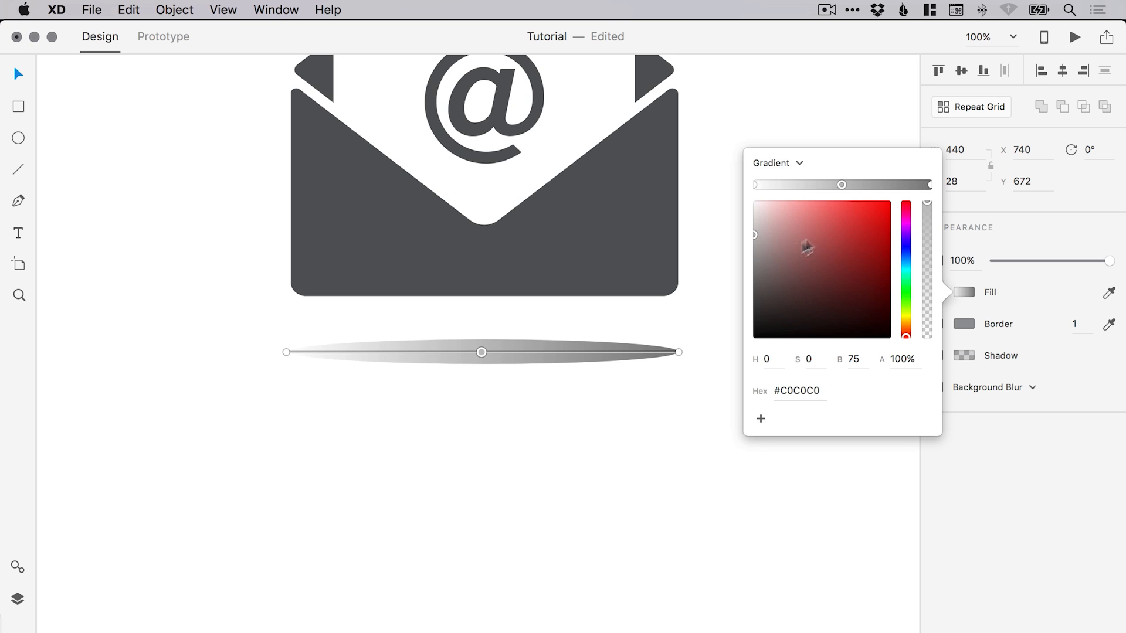
pyautogui.moveTo(754, 234); pyautogui.dragTo(740, 340)
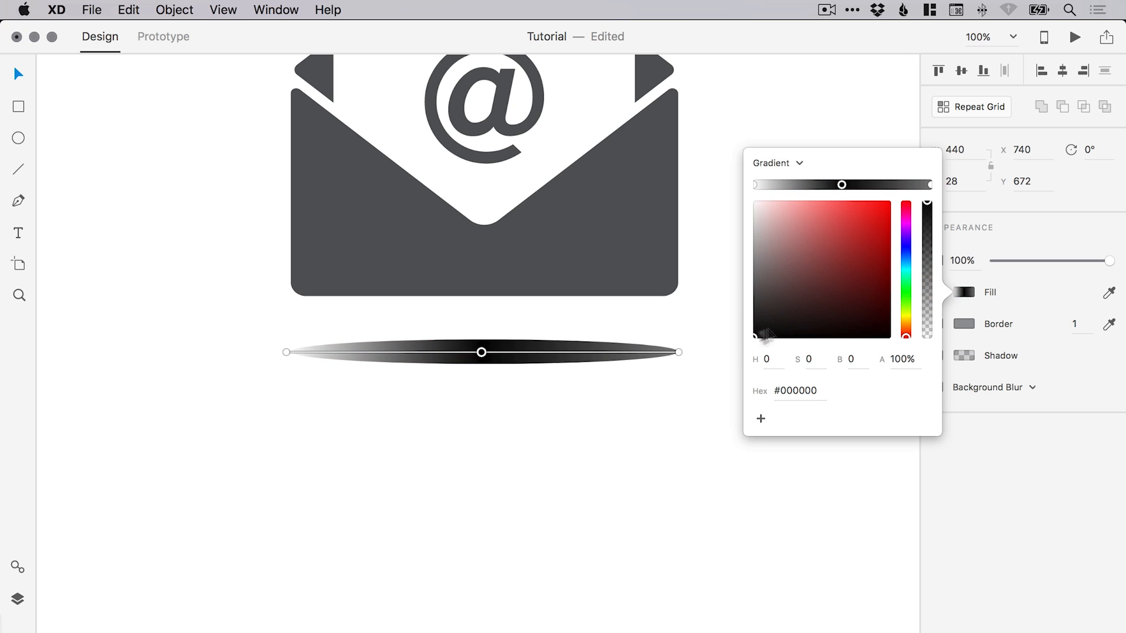
pyautogui.moveTo(755, 338); pyautogui.dragTo(754, 296)
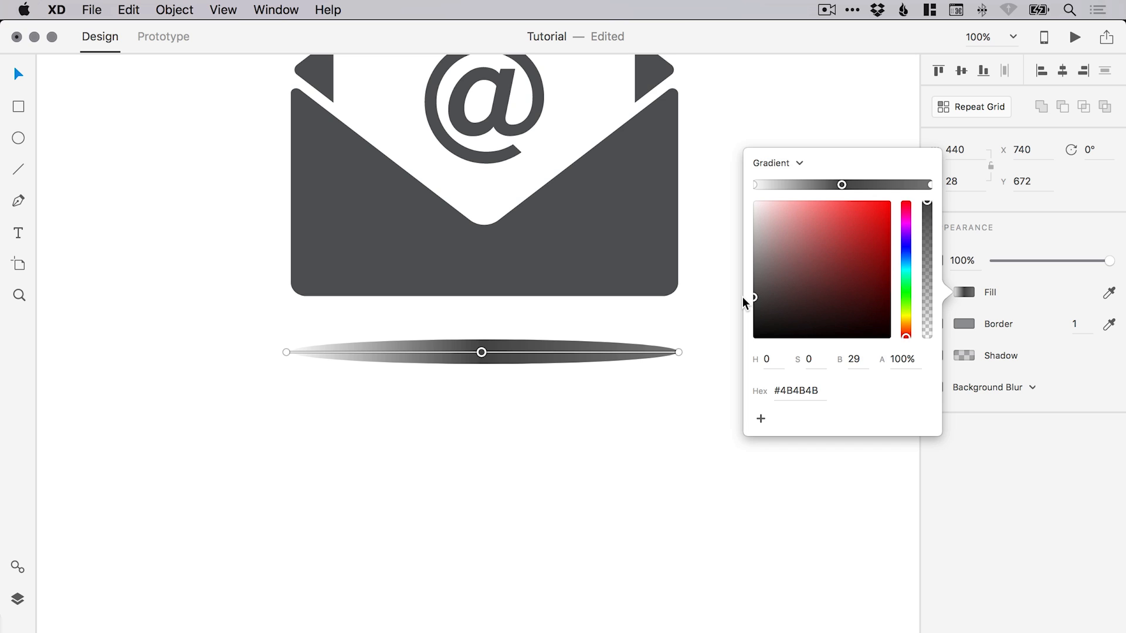
pyautogui.moveTo(753, 297); pyautogui.dragTo(736, 357)
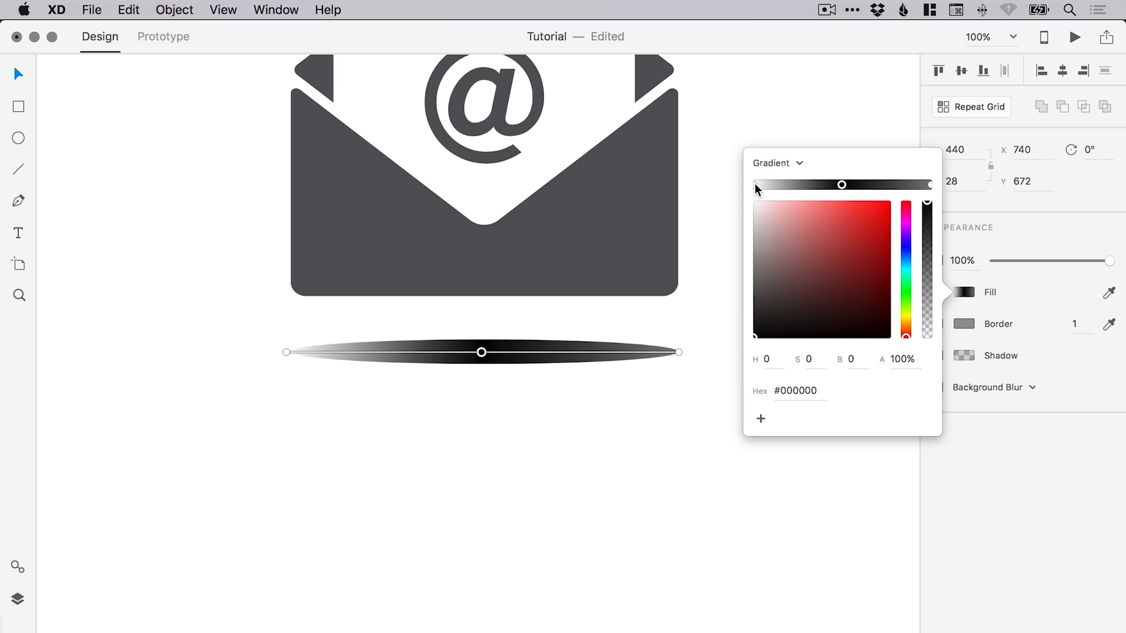
# Make both end stops white #FFFFFF so the gradient fades white–black–white.
pyautogui.click(755, 184)
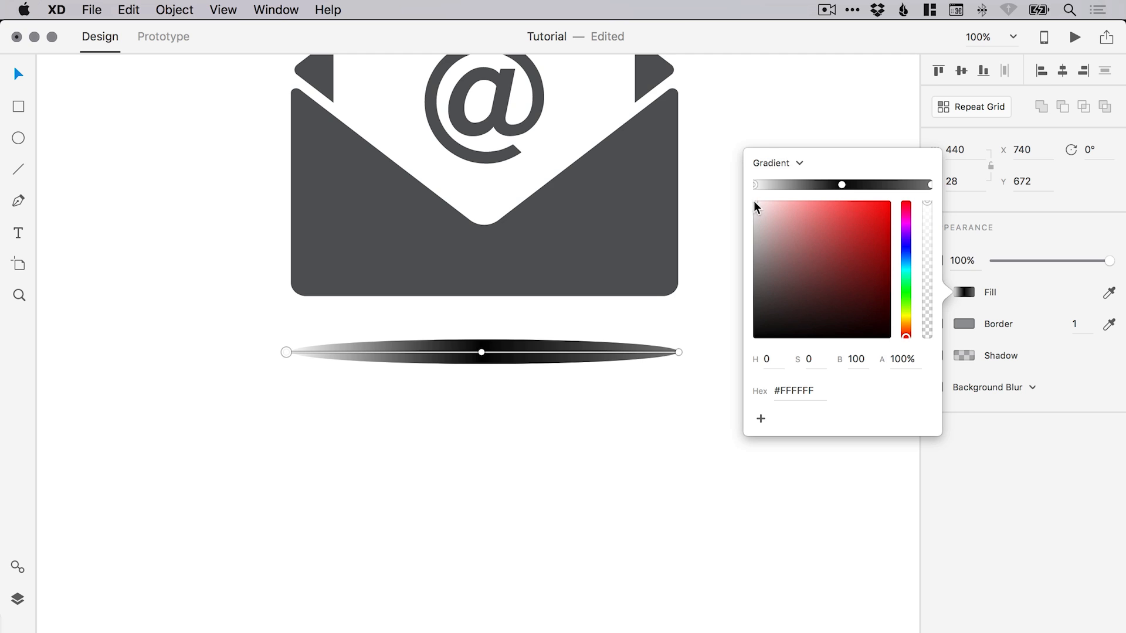
pyautogui.click(930, 184)
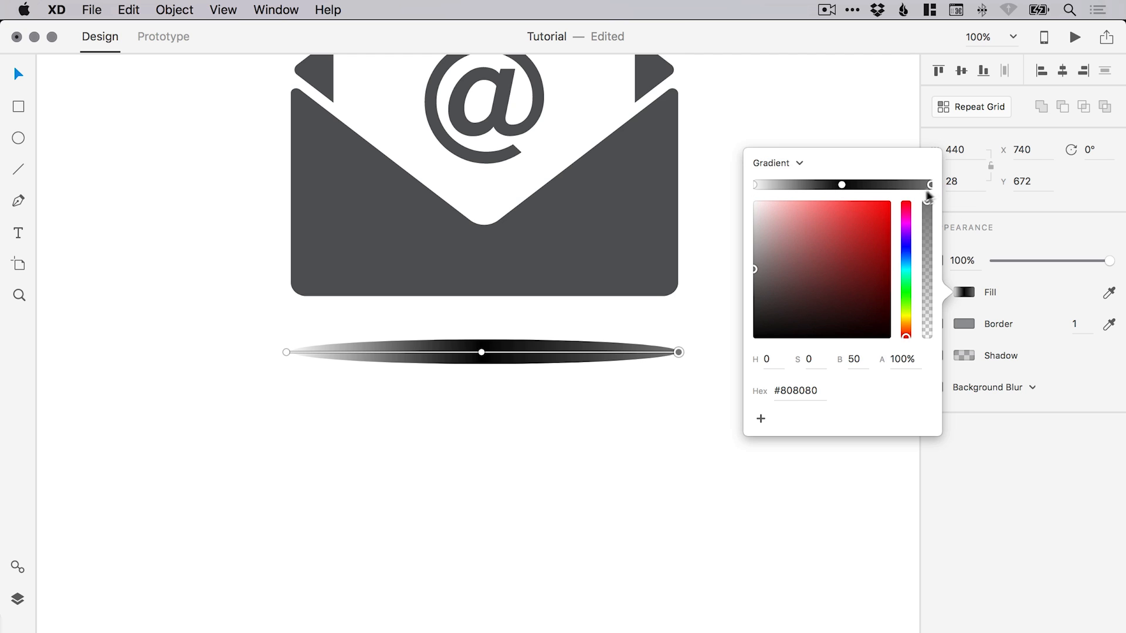
pyautogui.moveTo(758, 268); pyautogui.dragTo(751, 198)
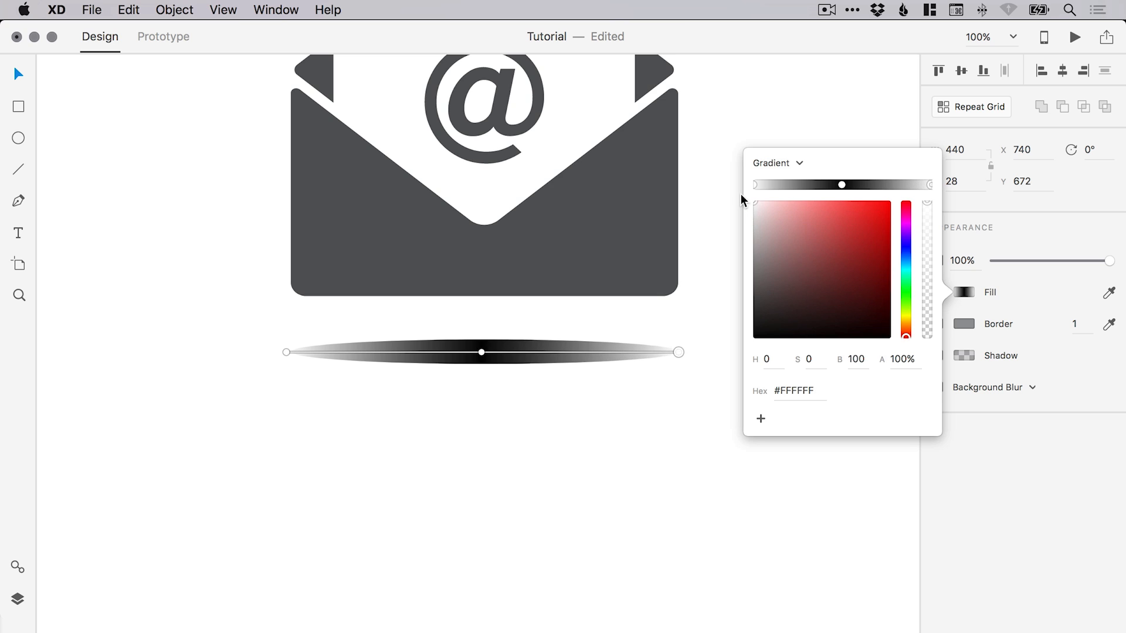
pyautogui.click(964, 292)
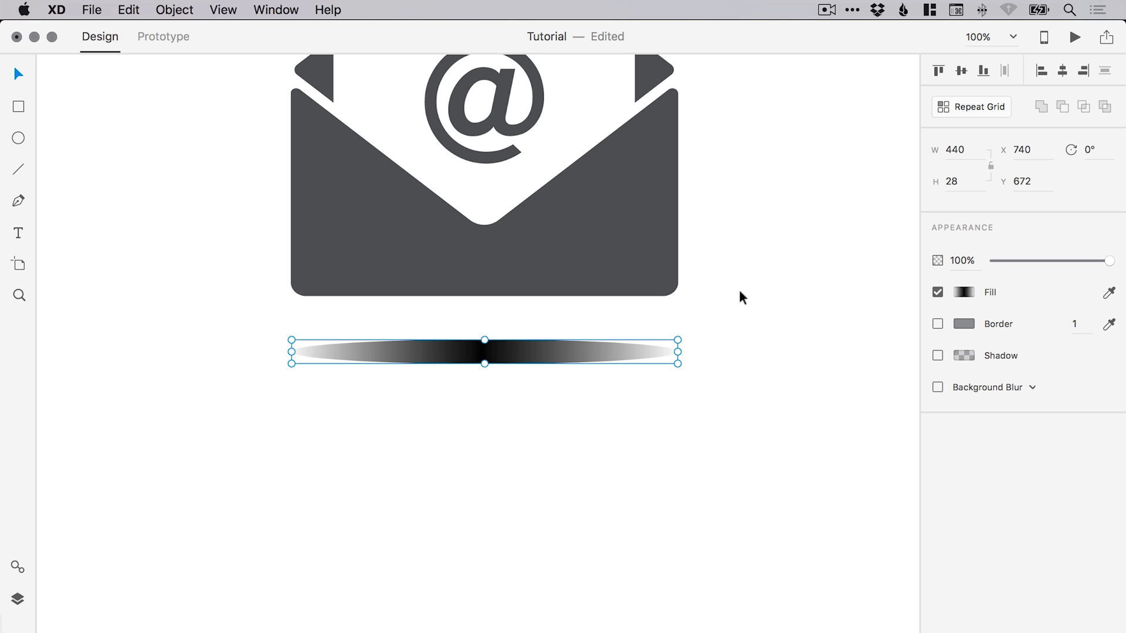
# Apply an Object Blur of about 6 to soften the gradient ellipse.
pyautogui.click(939, 386)
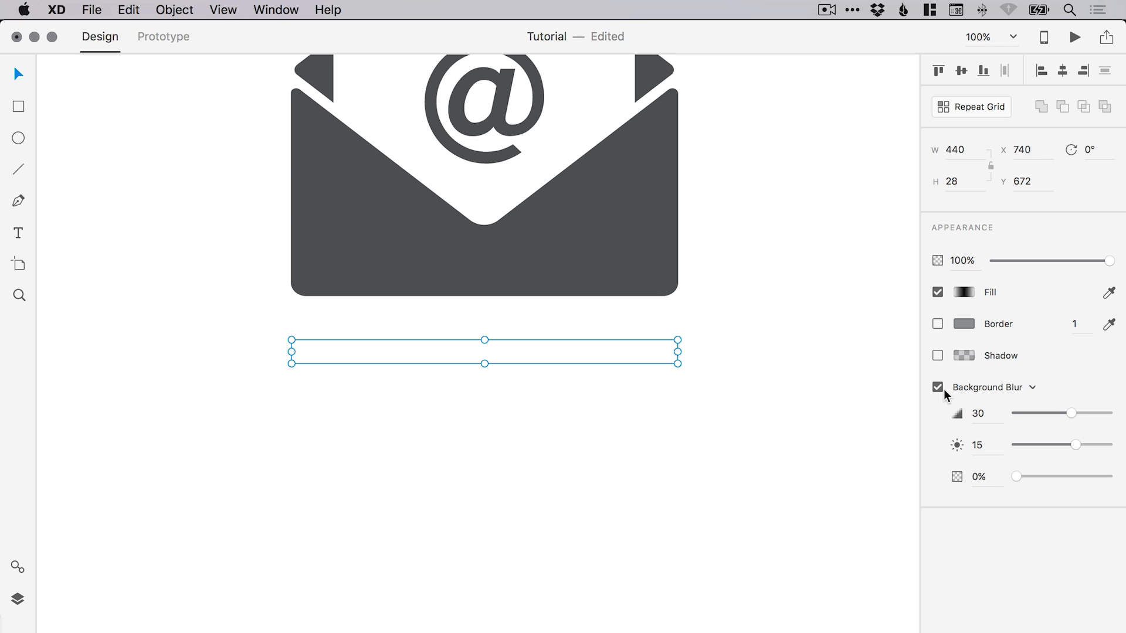
pyautogui.click(1035, 388)
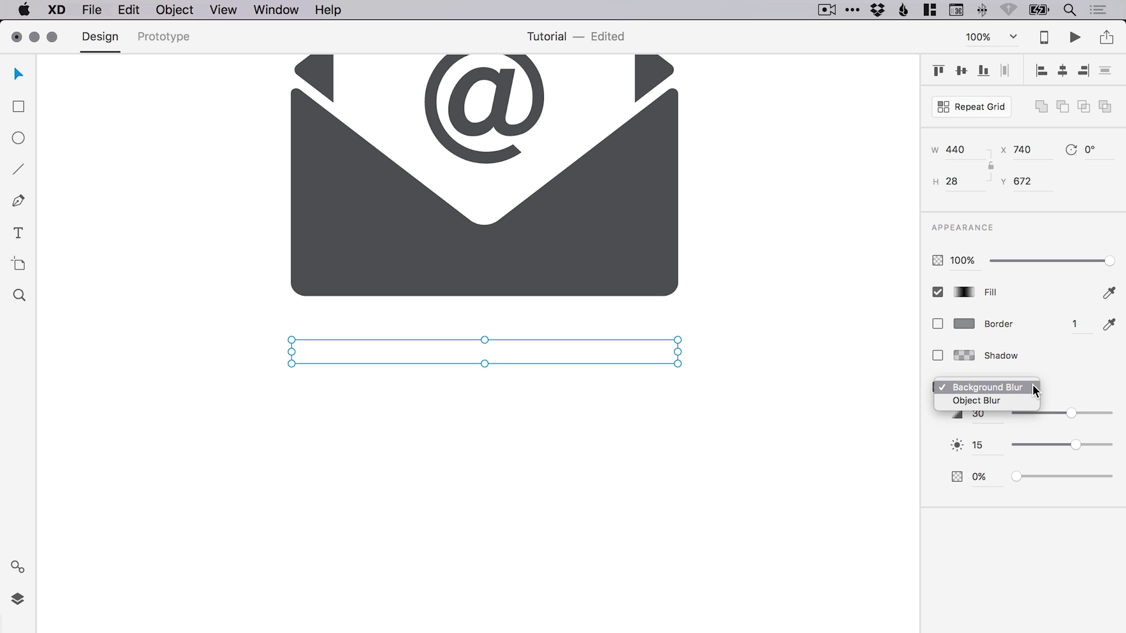
pyautogui.click(987, 401)
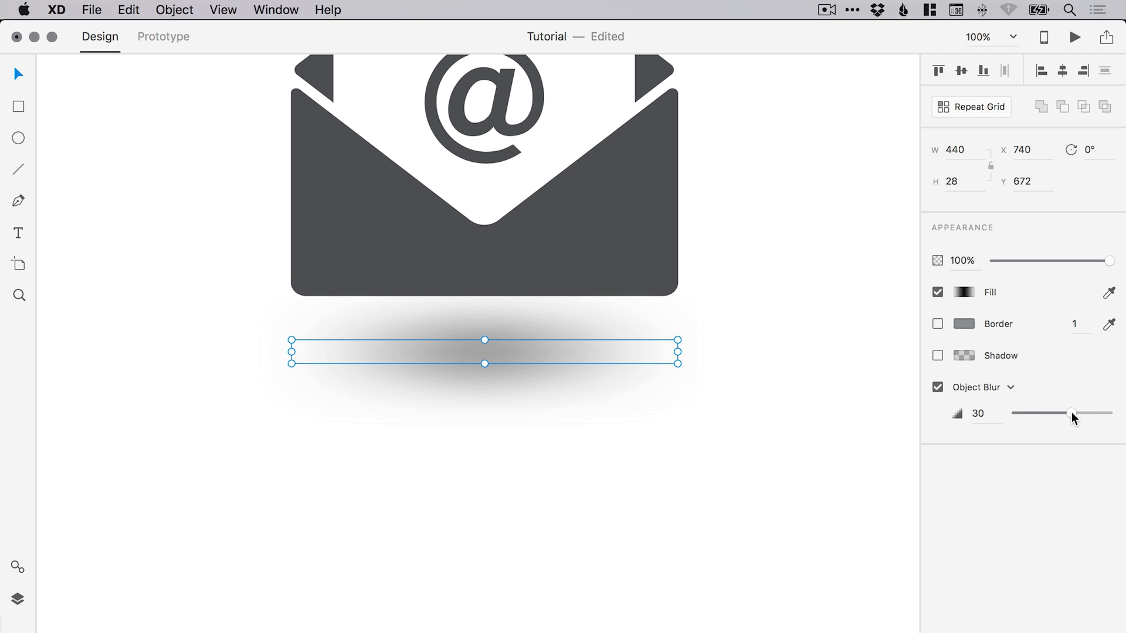
pyautogui.moveTo(1070, 413)
pyautogui.mouseDown()
pyautogui.moveTo(1014, 413)
pyautogui.moveTo(1028, 411)
pyautogui.mouseUp()
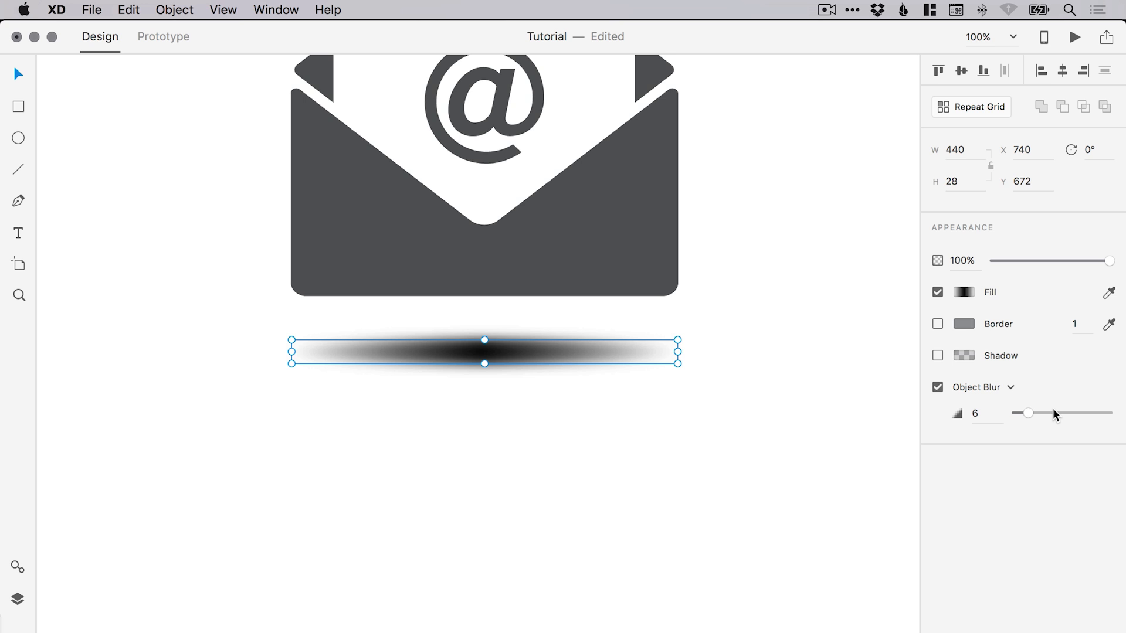
# Flatten the shadow ellipse to height 19 and narrow it to 384 wide, undoing the overshoot.
pyautogui.press('super+2')
pyautogui.scroll(1, 692, 329)
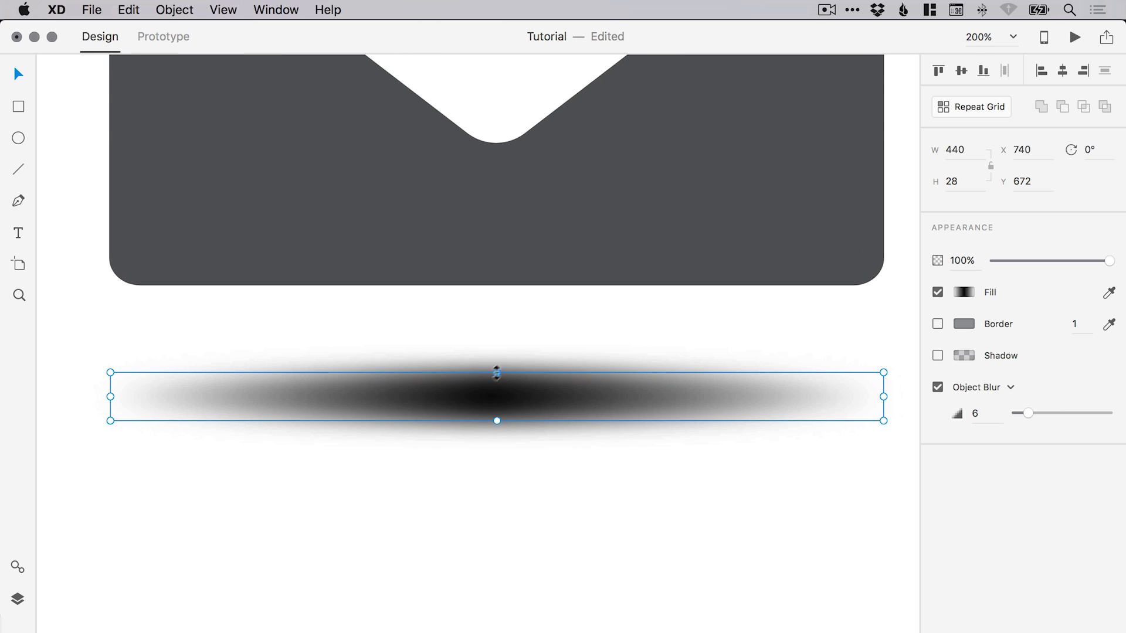
pyautogui.moveTo(495, 375); pyautogui.dragTo(498, 389)
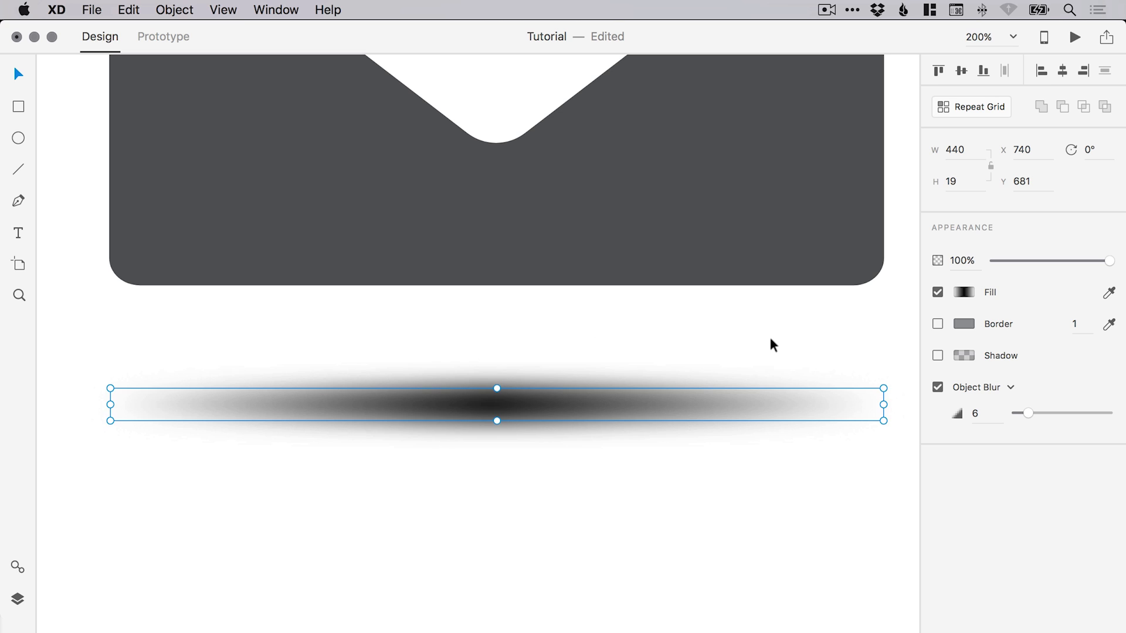
pyautogui.press('super+1')
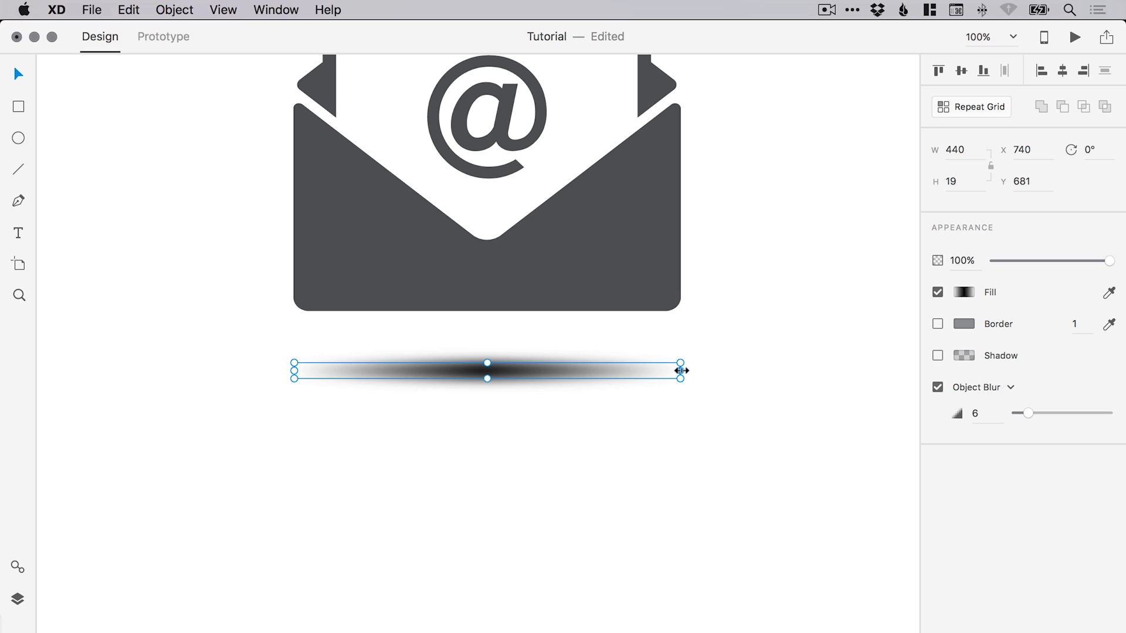
pyautogui.moveTo(680, 372)
pyautogui.mouseDown()
pyautogui.moveTo(540, 390)
pyautogui.moveTo(861, 369)
pyautogui.mouseUp()
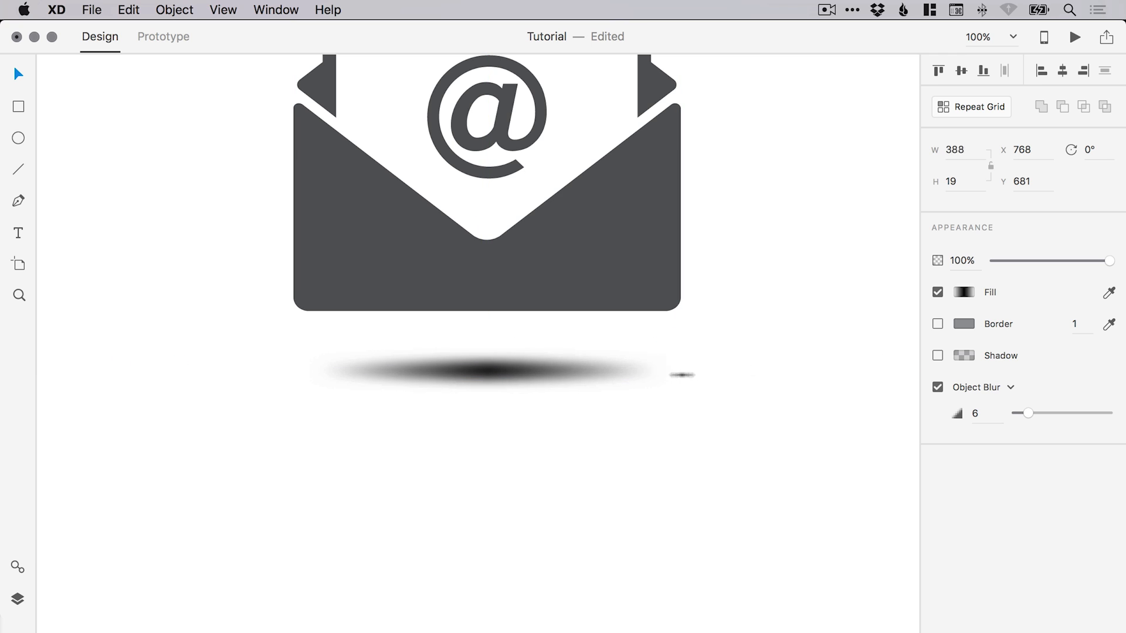
pyautogui.press('super+z')
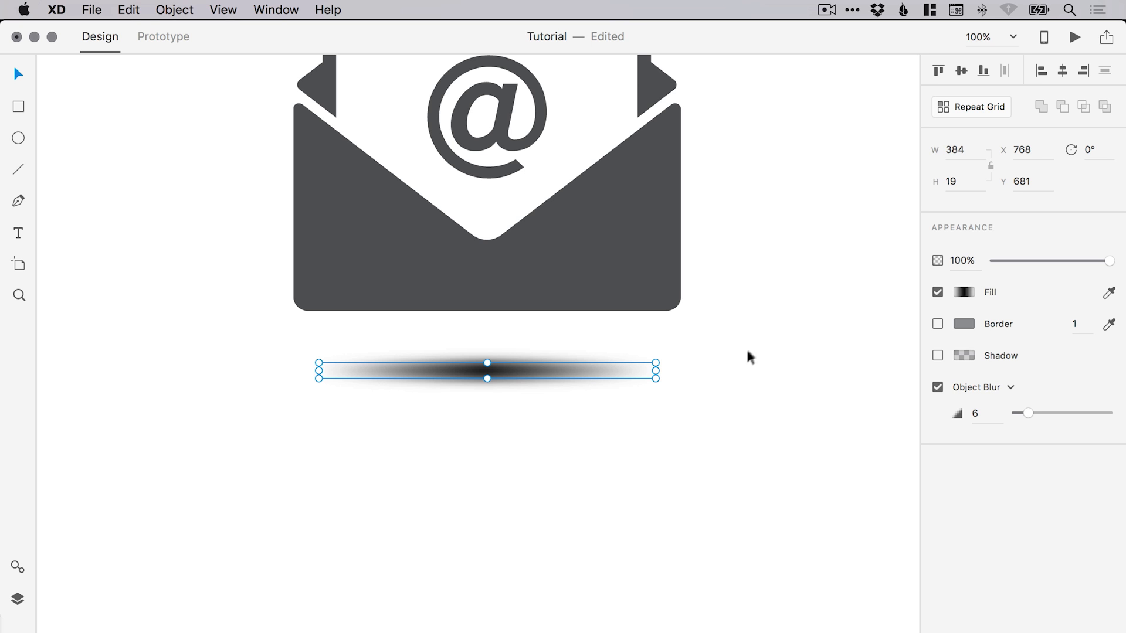
pyautogui.click(728, 370)
pyautogui.moveTo(727, 371); pyautogui.dragTo(749, 443)
# Move the shadow ellipse into its final position centred under the envelope.
pyautogui.click(529, 440)
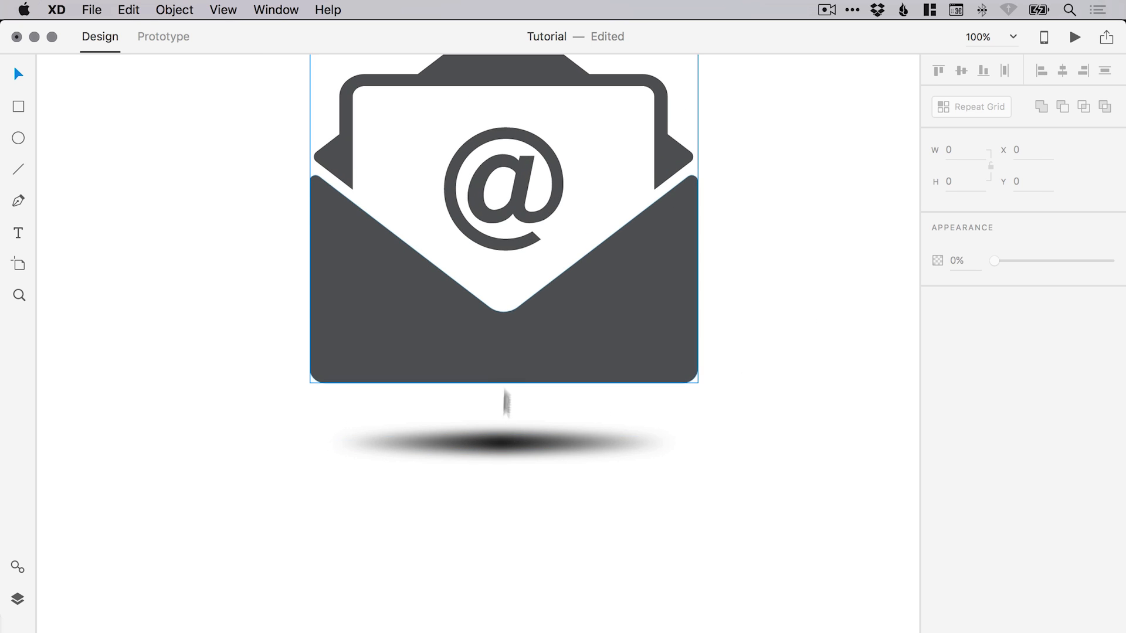
pyautogui.moveTo(527, 440)
pyautogui.mouseDown()
pyautogui.moveTo(573, 465)
pyautogui.moveTo(578, 444)
pyautogui.mouseUp()
pyautogui.press('Up')
pyautogui.press('Up')
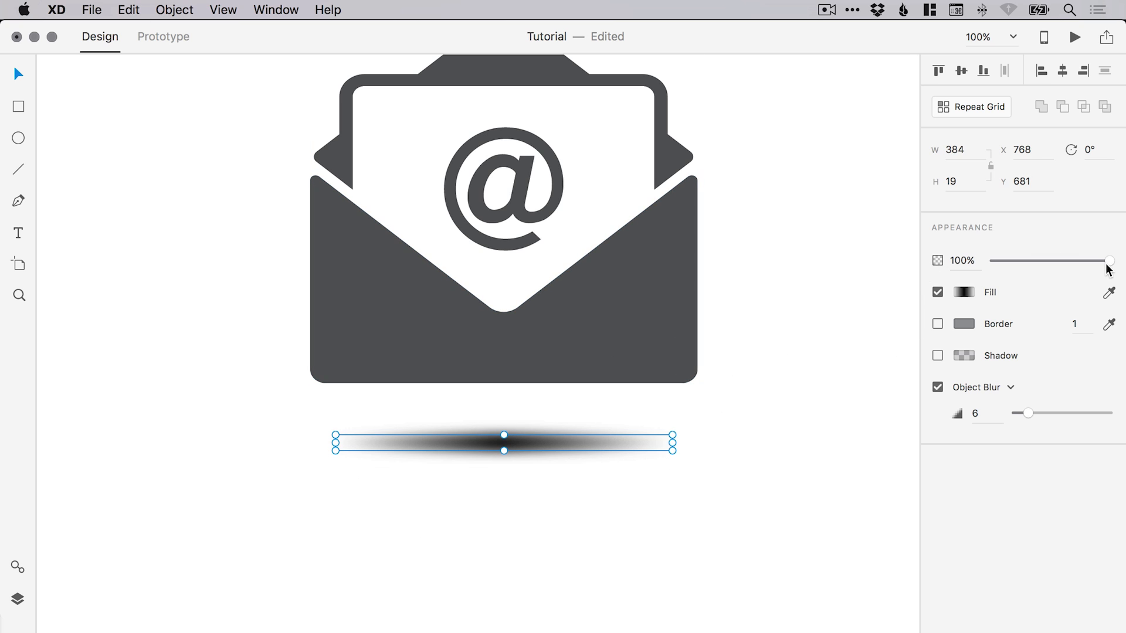
# Check the black gradient stop, then lower the shadow's opacity to 80%.
pyautogui.click(963, 292)
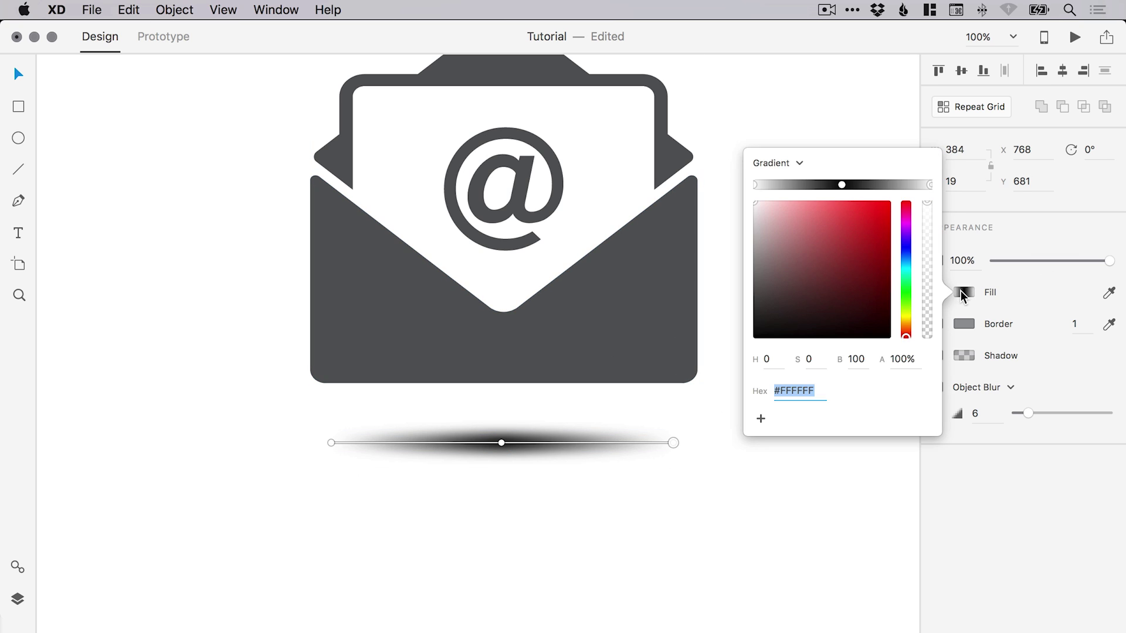
pyautogui.click(842, 185)
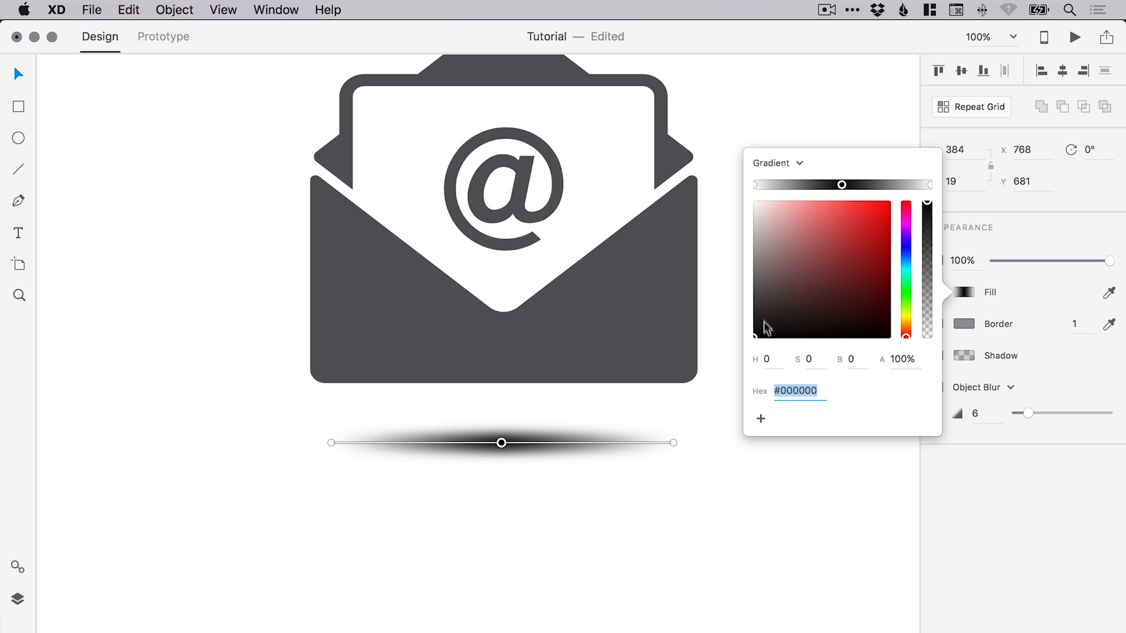
pyautogui.moveTo(758, 317)
pyautogui.mouseDown()
pyautogui.moveTo(749, 301)
pyautogui.moveTo(754, 339)
pyautogui.mouseUp()
pyautogui.click(757, 291)
pyautogui.click(538, 440)
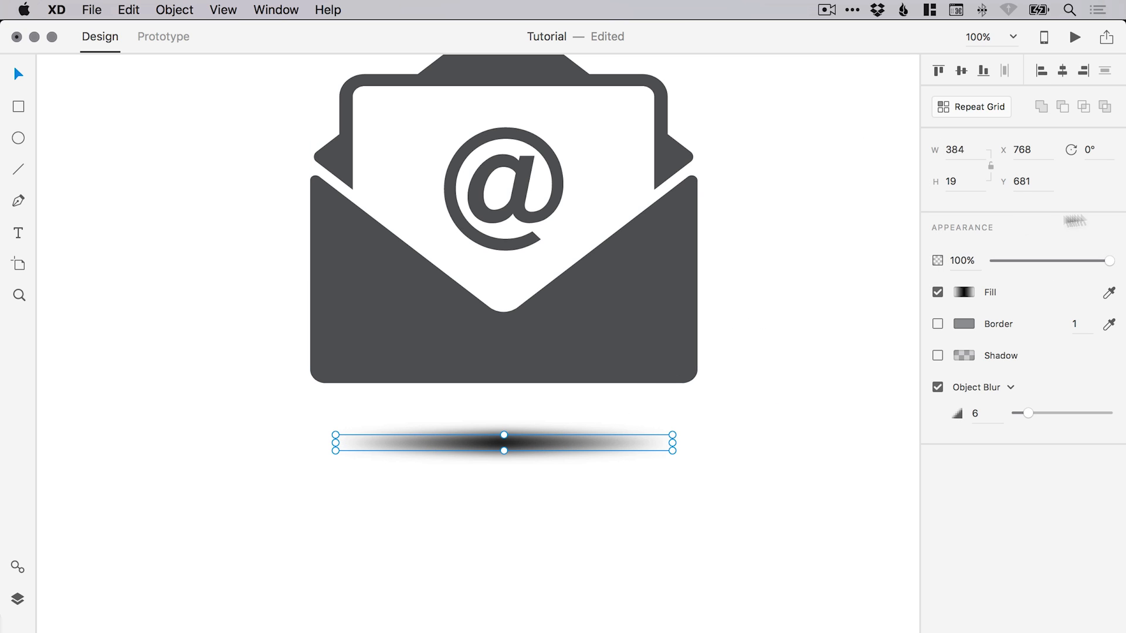
pyautogui.moveTo(1112, 261)
pyautogui.mouseDown()
pyautogui.moveTo(1004, 254)
pyautogui.moveTo(1108, 260)
pyautogui.mouseUp()
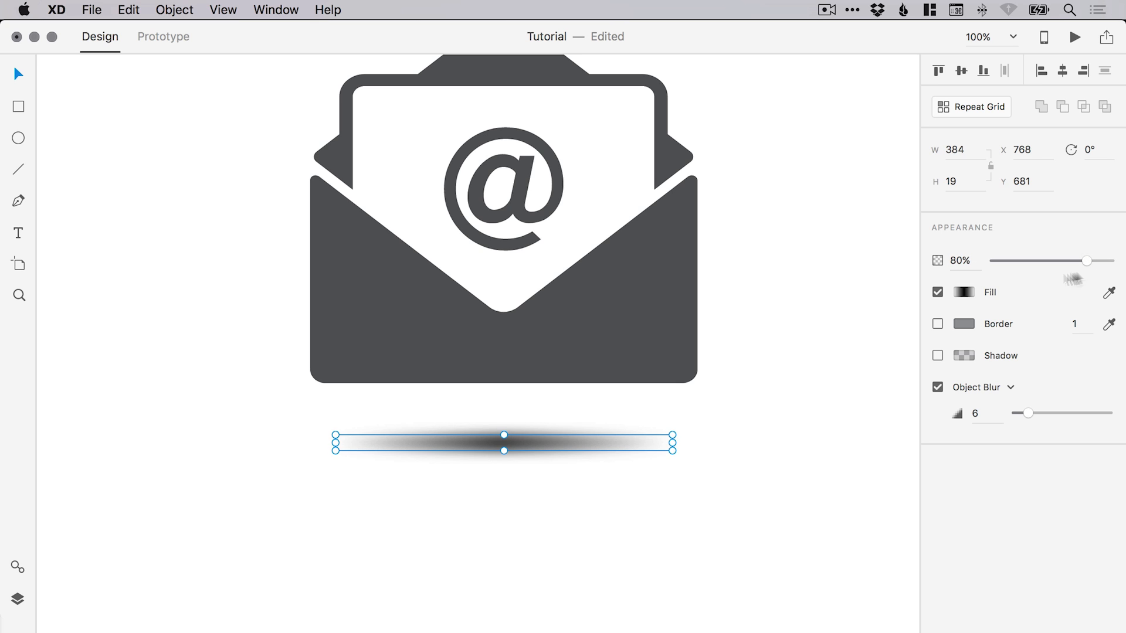
pyautogui.moveTo(808, 324); pyautogui.dragTo(767, 434)
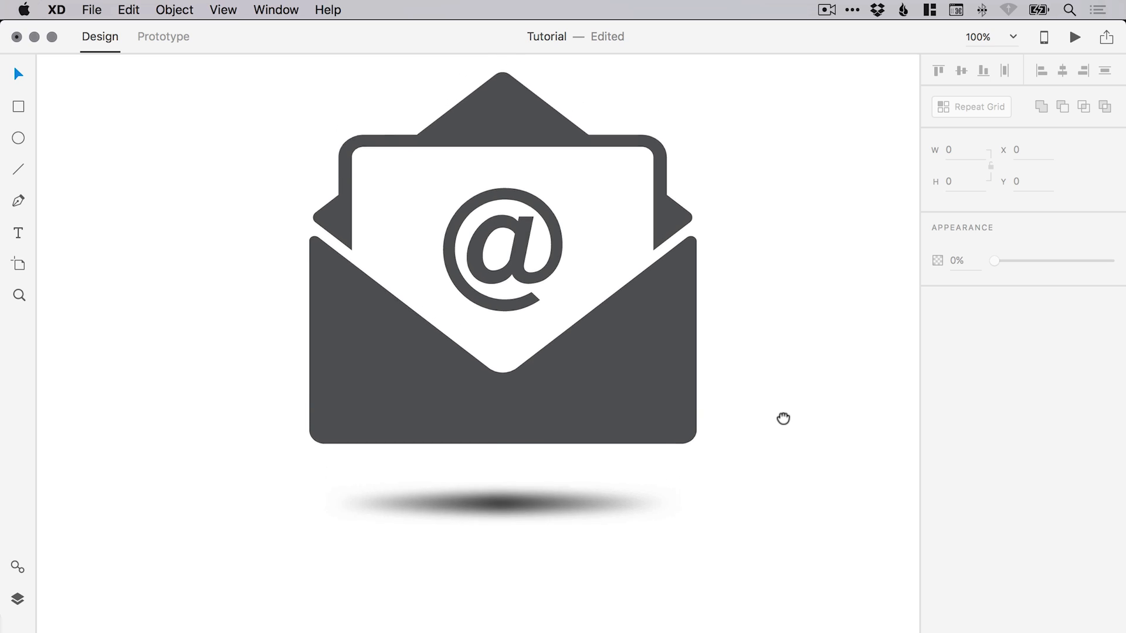